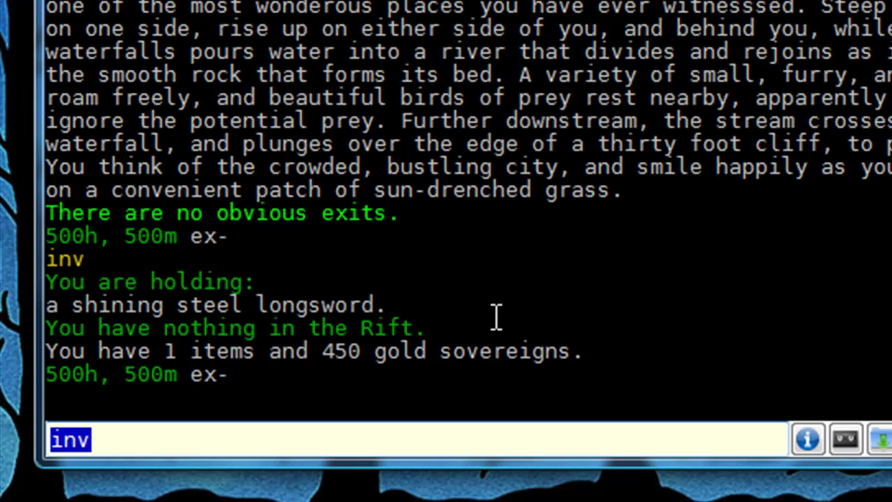
Step: Send the "drop sword" command and copy the response line "You drop a shining steel longsword." from the game output
{"action": "type", "text": "drop swor"}
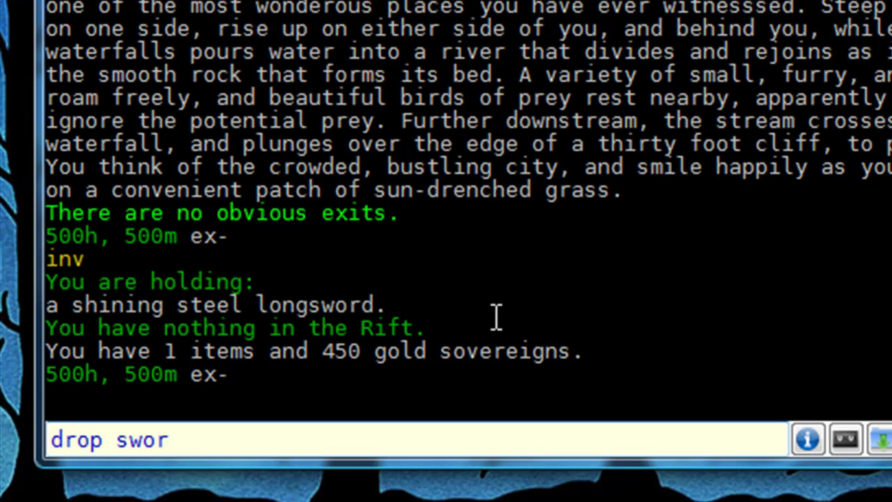
{"action": "type", "text": "d"}
{"action": "key", "text": "Return"}
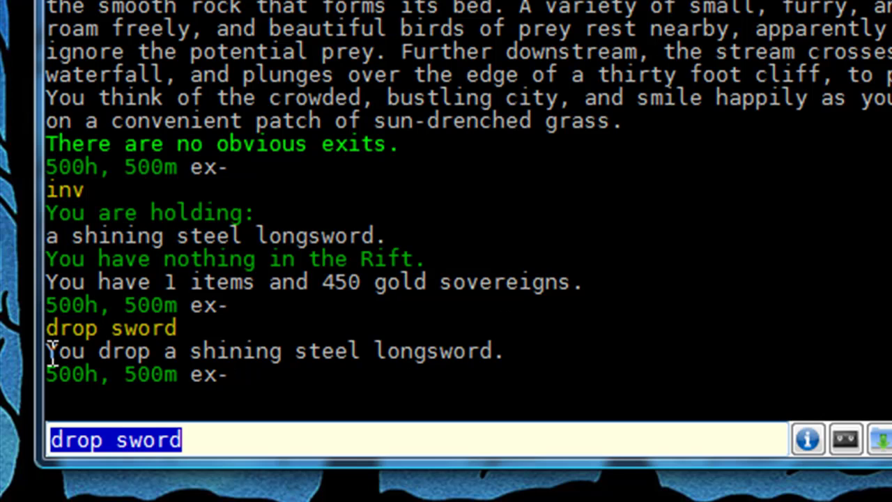
{"action": "left_click_drag", "start_coordinate": [47, 352], "coordinate": [510, 347]}
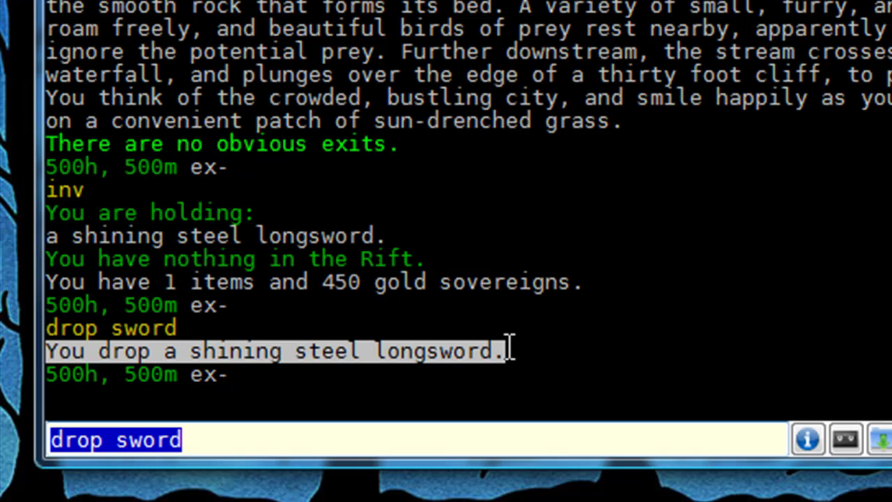
{"action": "right_click", "coordinate": [435, 357]}
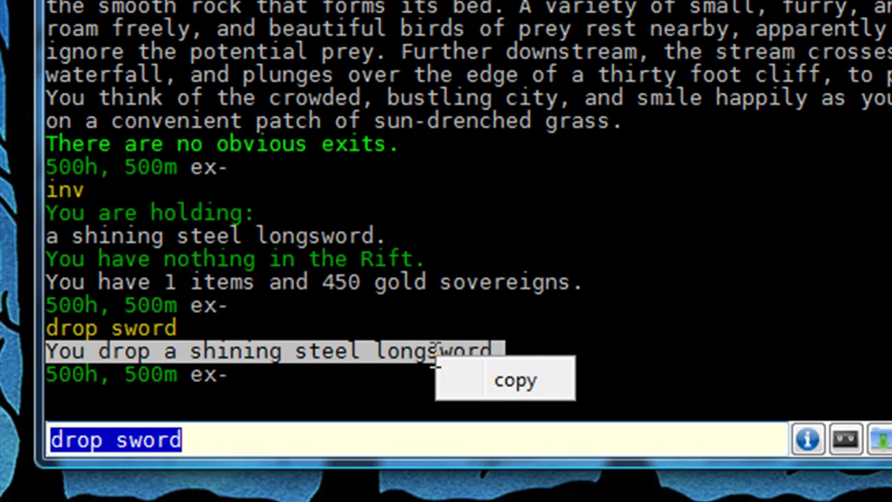
{"action": "left_click", "coordinate": [516, 384]}
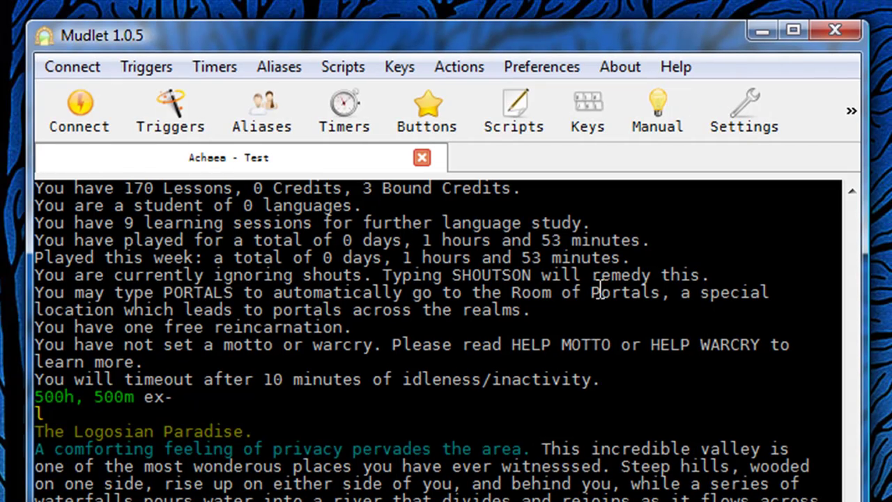
Step: Add a new trigger to the profile and name it "Test Trigger"
{"action": "left_click", "coordinate": [198, 127]}
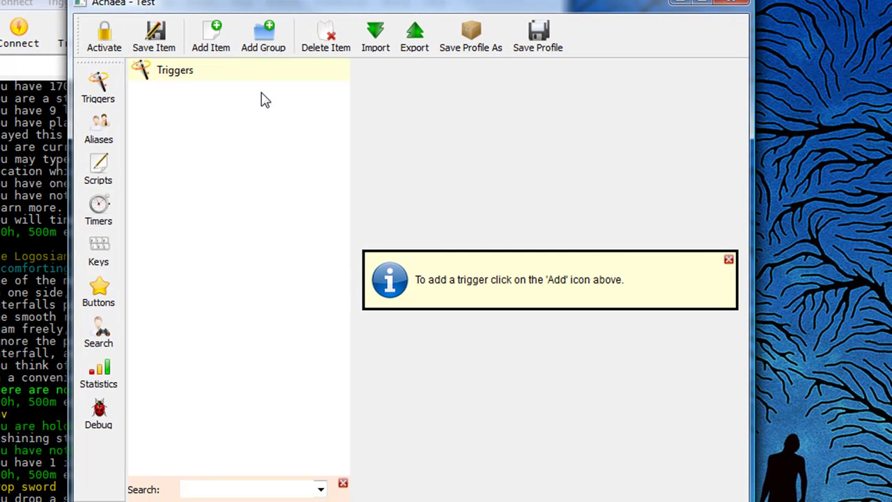
{"action": "left_click", "coordinate": [219, 54]}
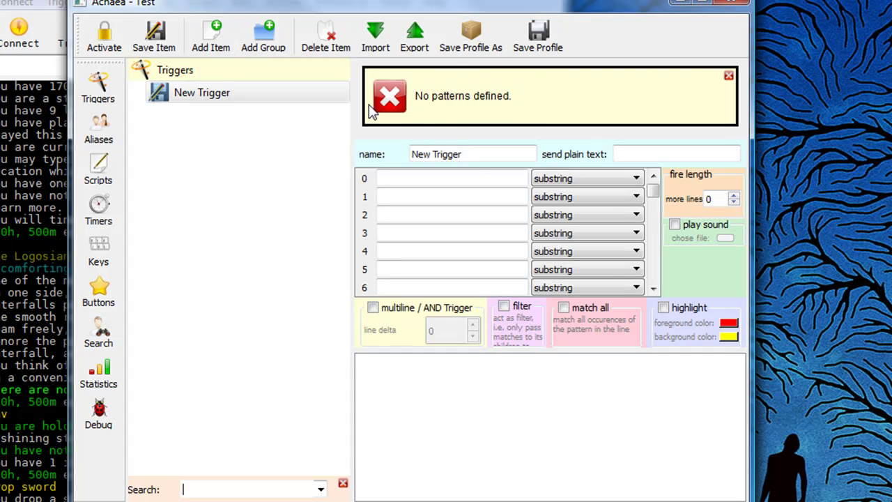
{"action": "left_click_drag", "start_coordinate": [464, 154], "coordinate": [401, 156]}
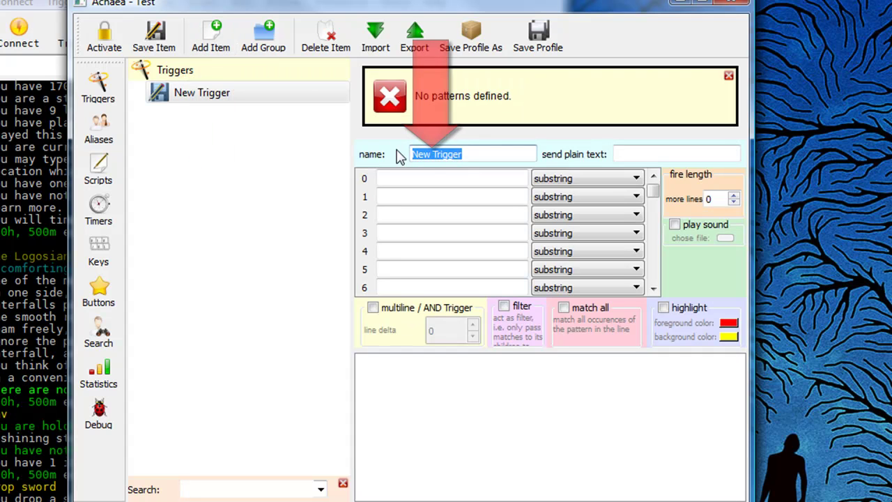
{"action": "type", "text": "Test T"}
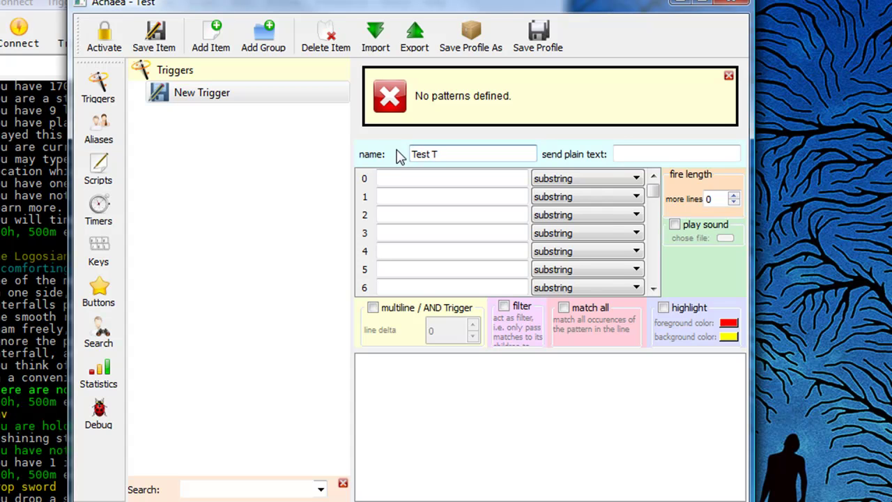
{"action": "type", "text": "rigger"}
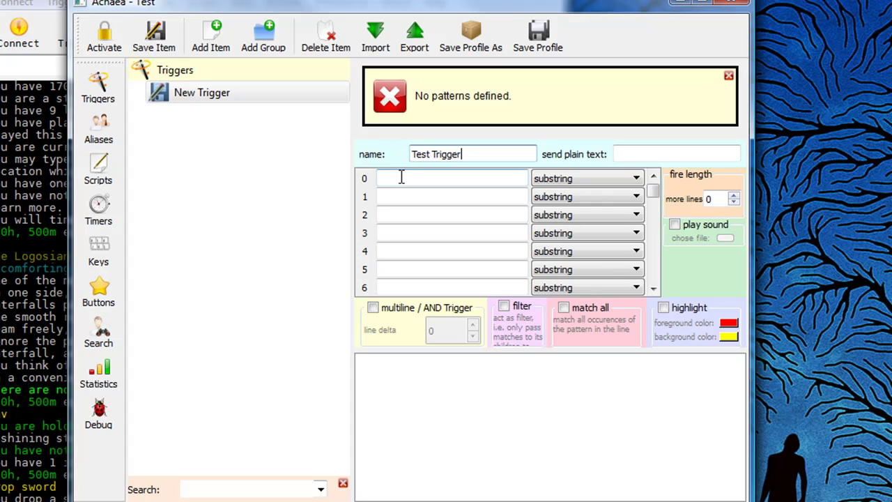
Step: Paste the copied line as the first pattern with exact match, and make the trigger send "get sword;wield sword" as plain text
{"action": "left_click", "coordinate": [401, 178]}
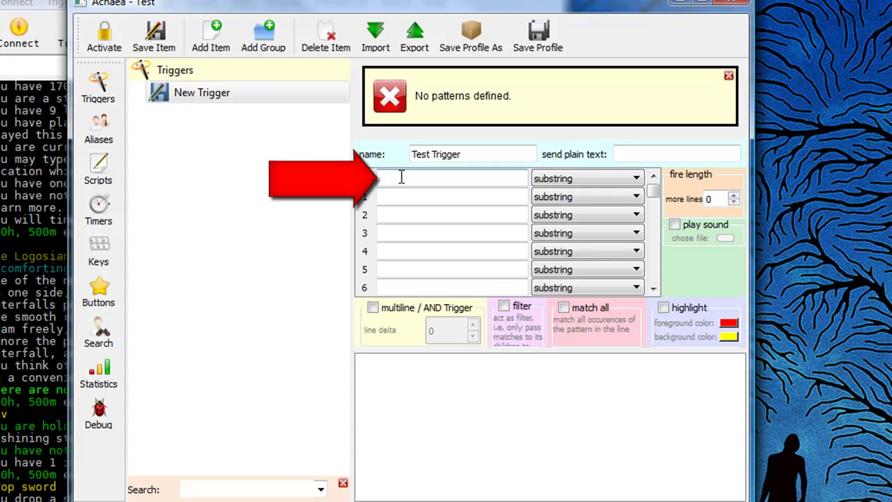
{"action": "key", "text": "ctrl+v"}
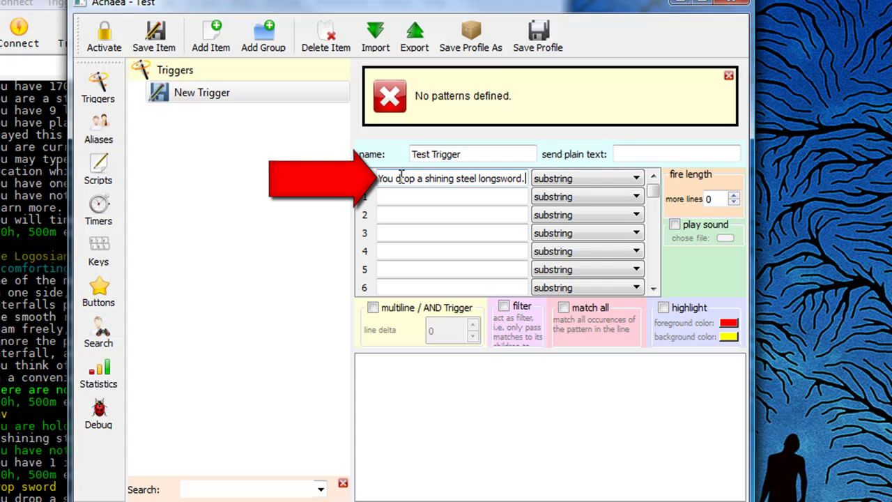
{"action": "left_click", "coordinate": [637, 180]}
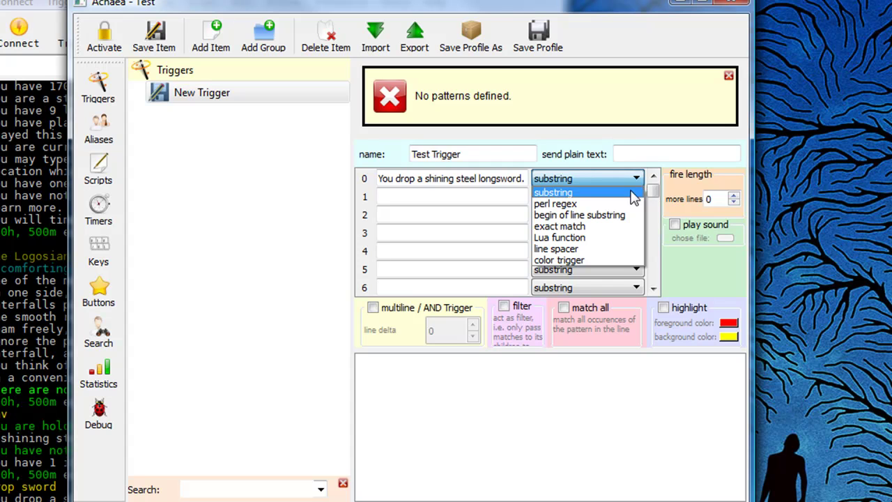
{"action": "left_click", "coordinate": [580, 228]}
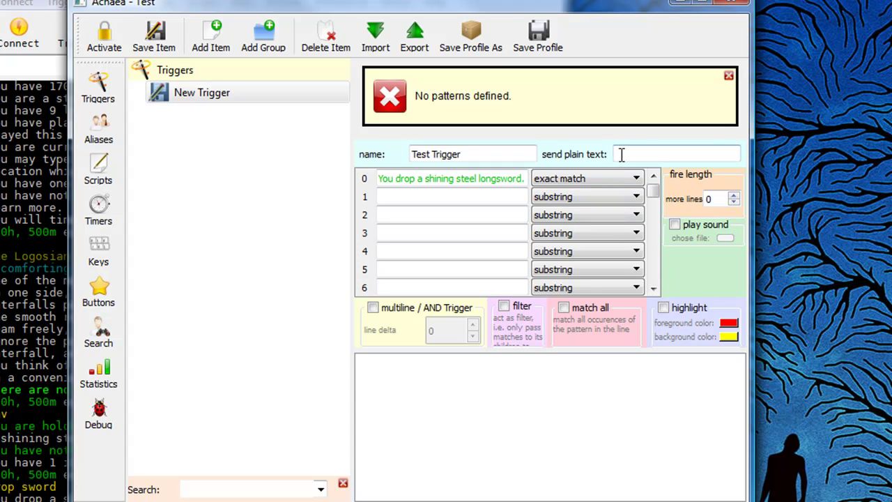
{"action": "type", "text": "get sword;wield sword"}
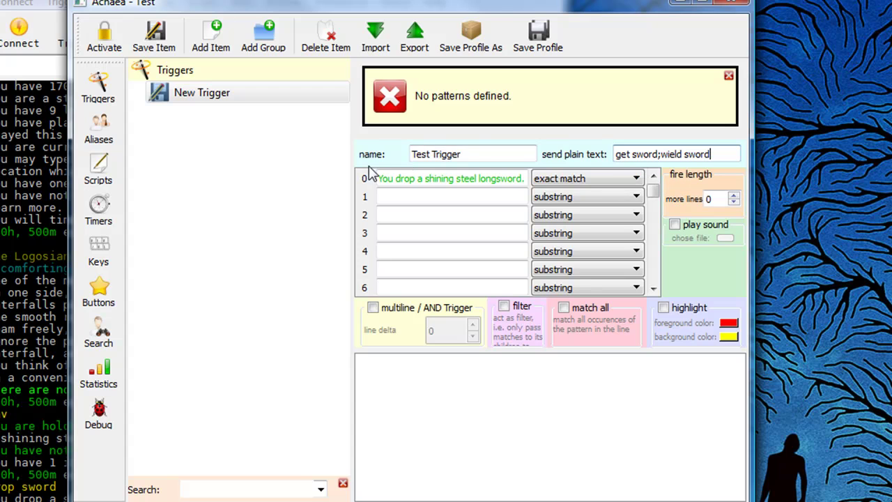
Step: Save and activate Test Trigger, closing the trigger editor to return to the game
{"action": "left_click", "coordinate": [156, 43]}
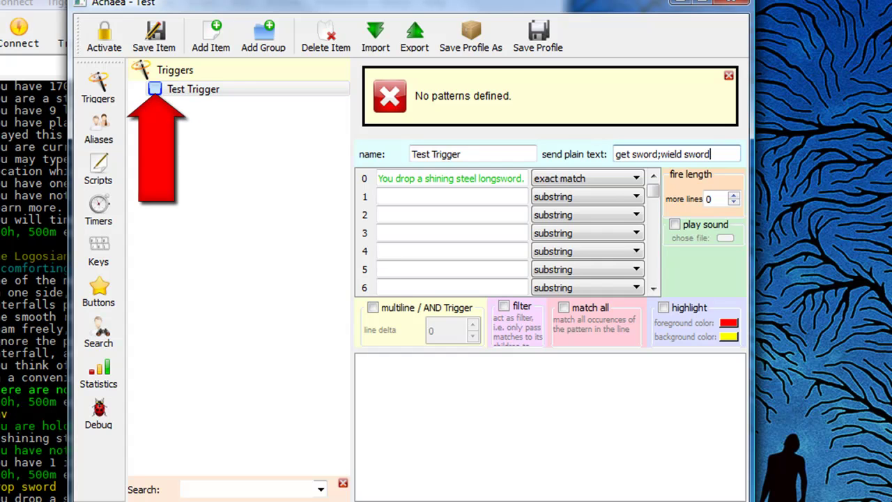
{"action": "left_click", "coordinate": [155, 90]}
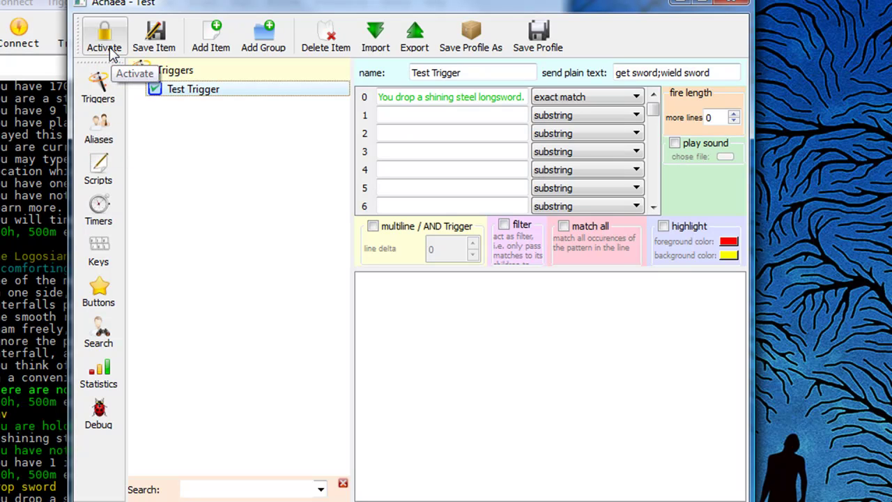
{"action": "left_click", "coordinate": [740, 5]}
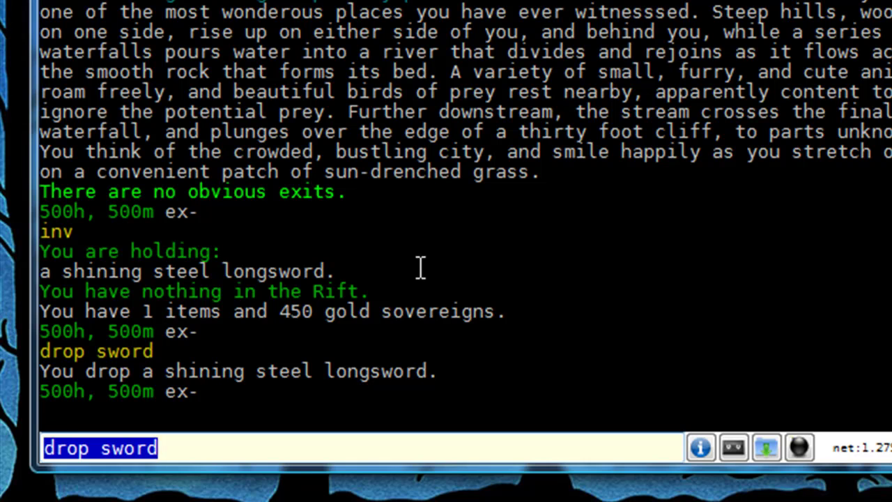
Step: Test the trigger in the game by sending "get sword" and then "drop sword"
{"action": "type", "text": "get sword"}
{"action": "key", "text": "Return"}
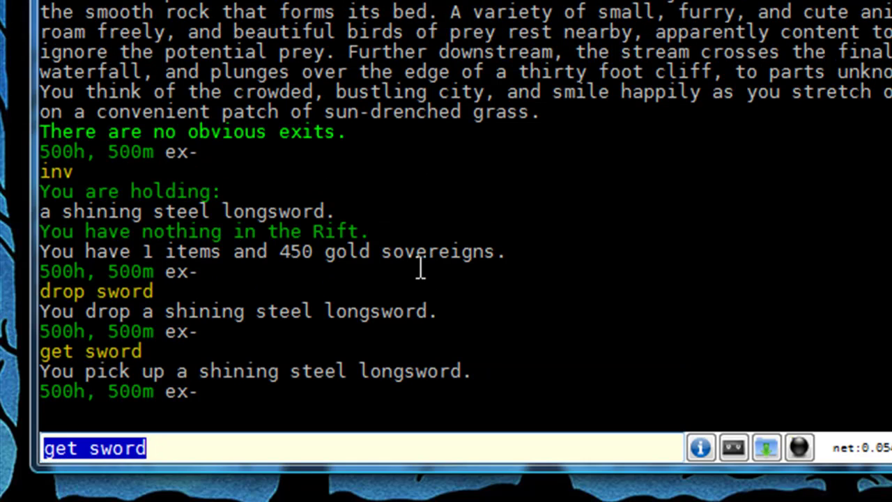
{"action": "key", "text": "Up"}
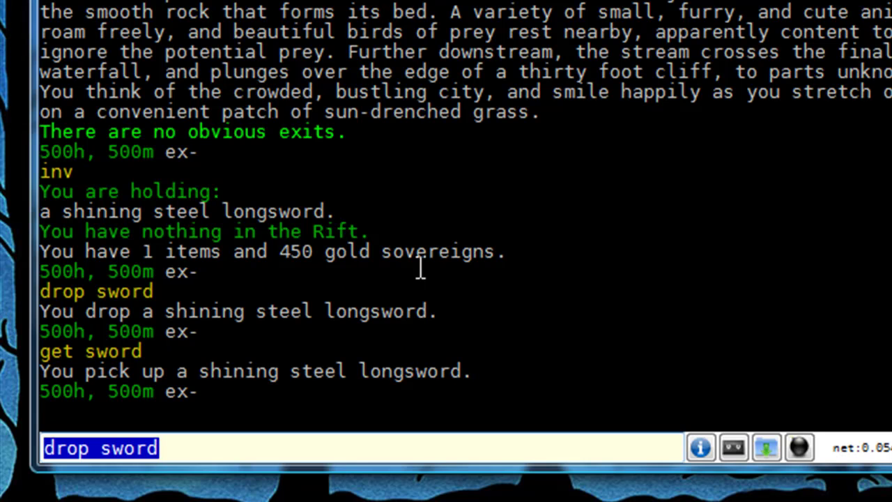
{"action": "key", "text": "Return"}
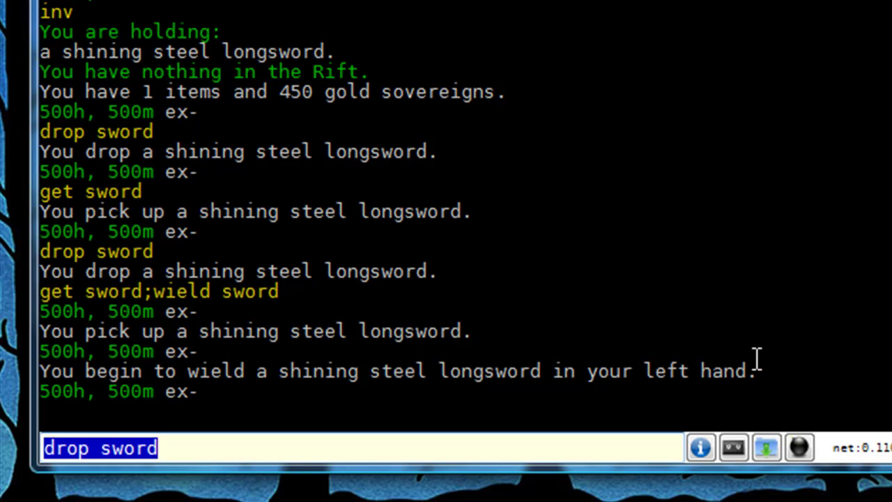
Step: Suspend all triggers with the emergency stop, and check it by sending "drop sword" and then "get sword"
{"action": "left_click", "coordinate": [799, 448]}
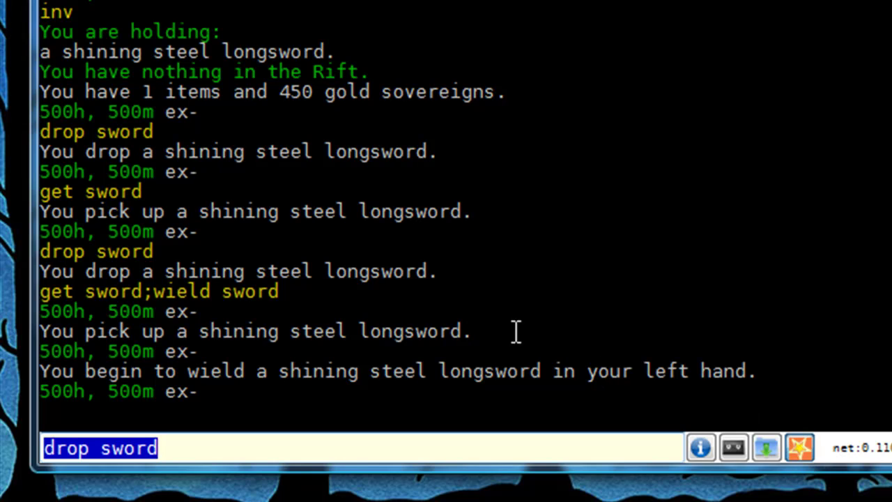
{"action": "key", "text": "Return"}
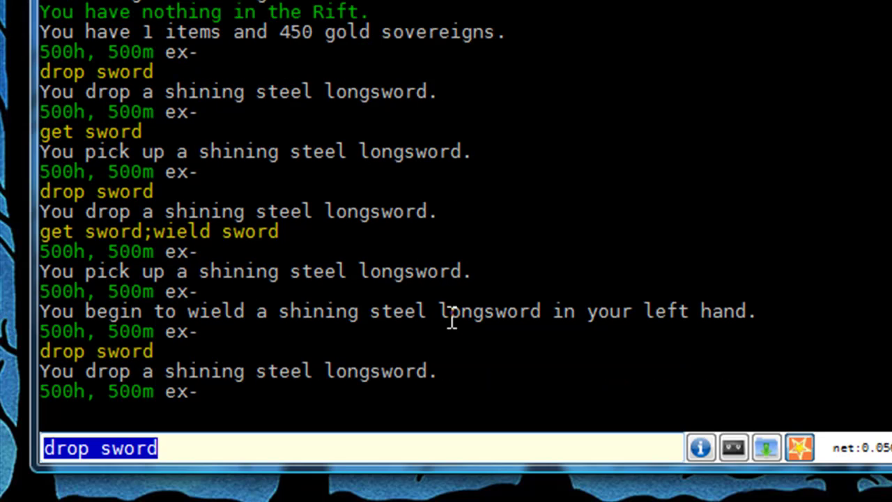
{"action": "type", "text": "get s"}
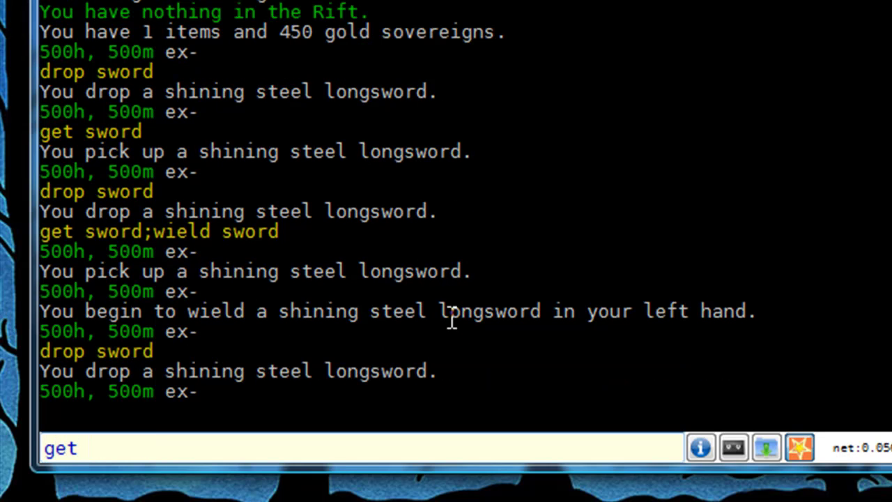
{"action": "type", "text": "word"}
{"action": "key", "text": "Return"}
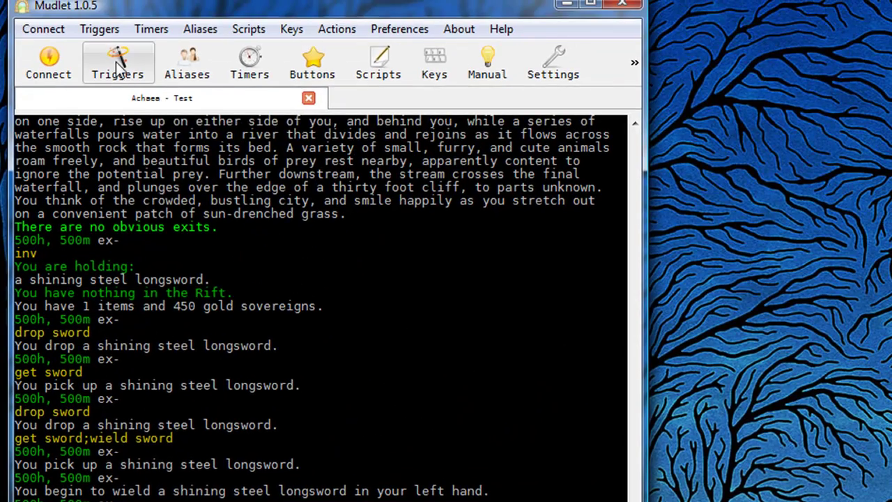
Step: Deactivate Test Trigger and delete it from the profile, closing the trigger editor when done
{"action": "left_click", "coordinate": [117, 63]}
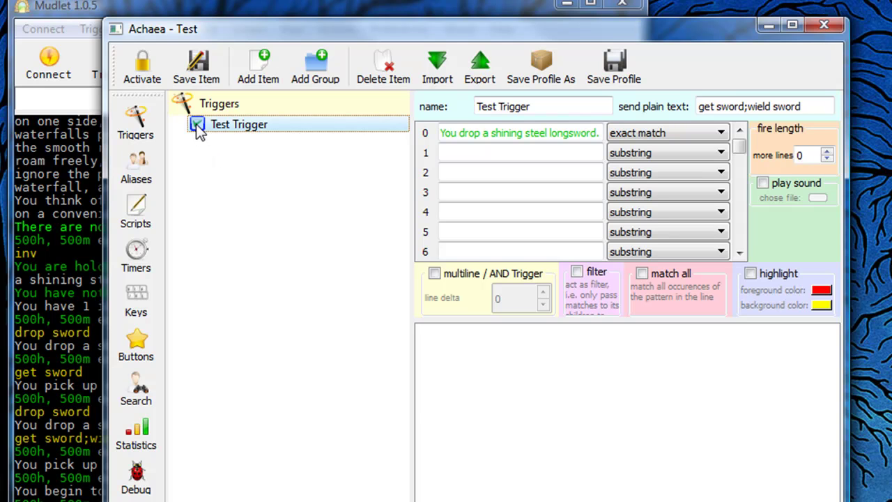
{"action": "left_click", "coordinate": [143, 69]}
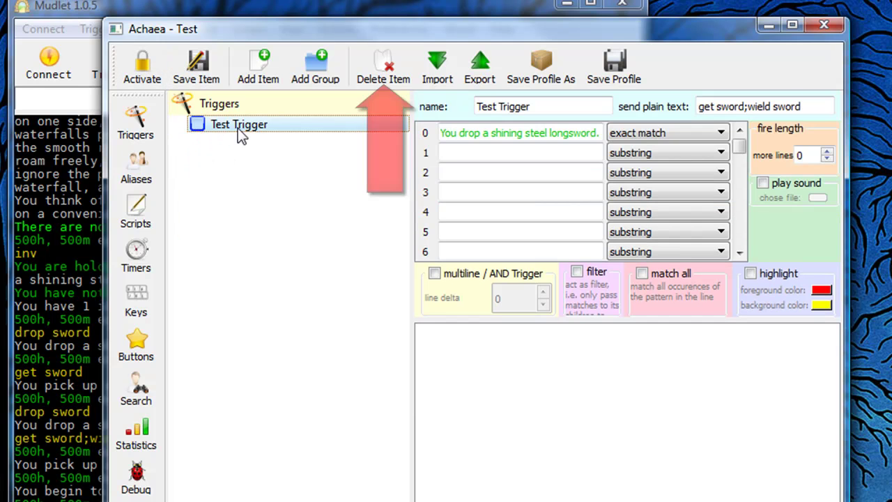
{"action": "left_click", "coordinate": [380, 78]}
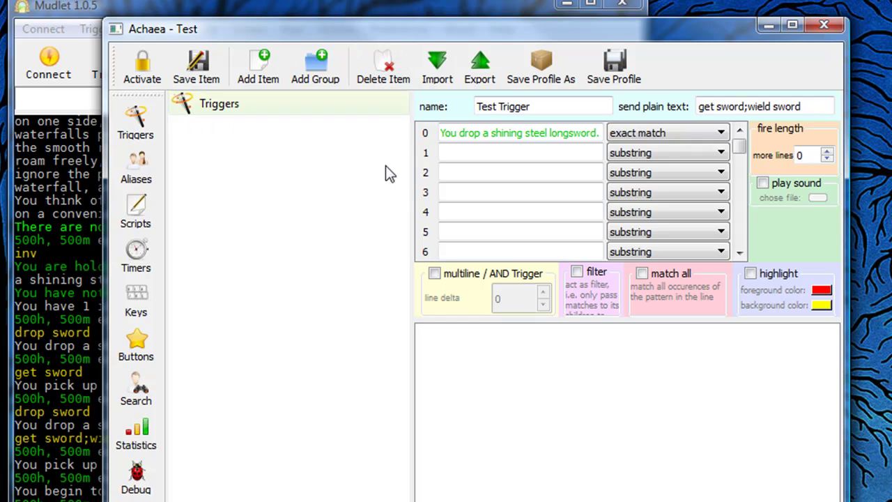
{"action": "left_click", "coordinate": [134, 125]}
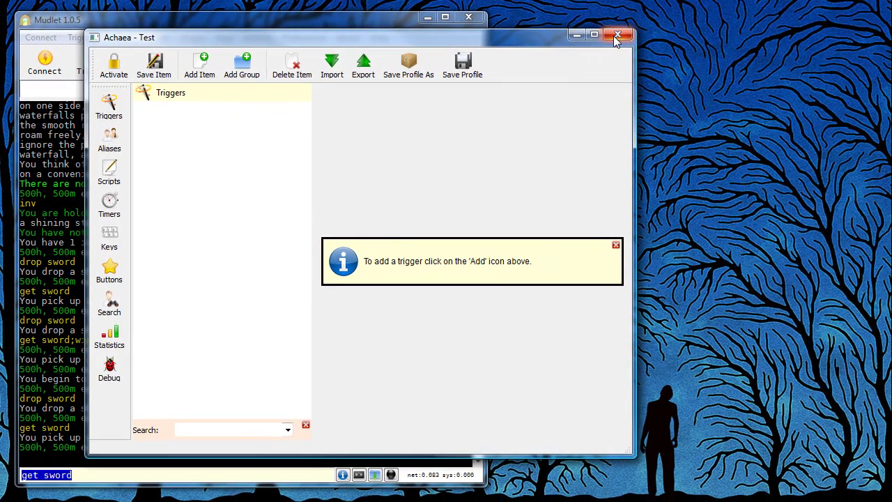
{"action": "left_click", "coordinate": [617, 35]}
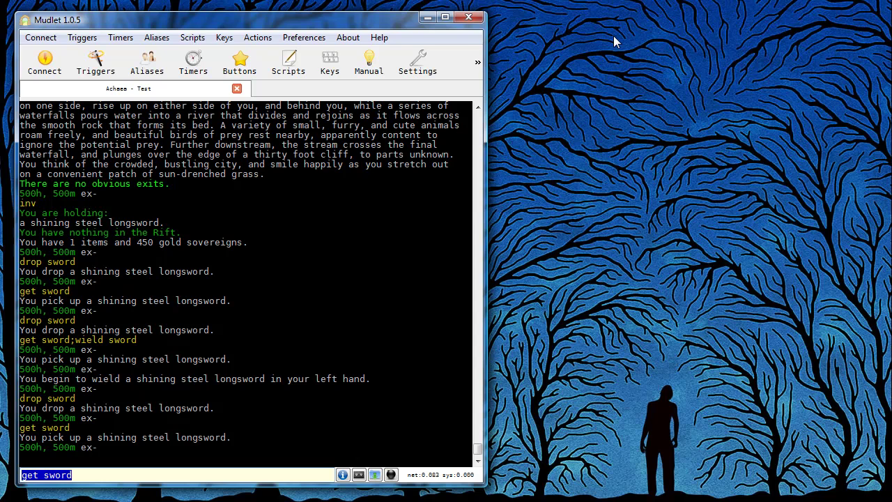